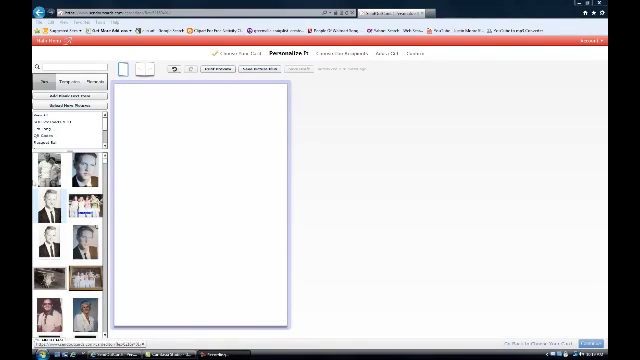
- Place the vintage couple photo on the card front and stretch it edge to edge
left_click_drag(48, 170, 200, 180)
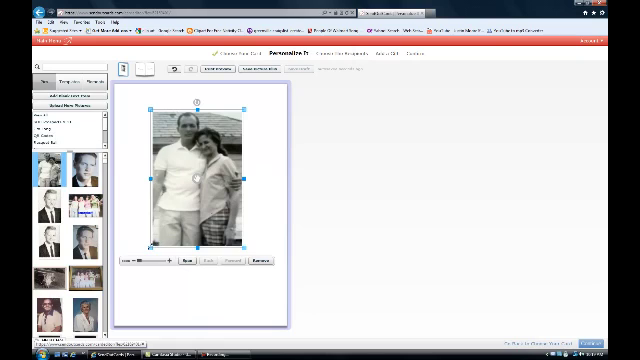
left_click_drag(150, 247, 113, 316)
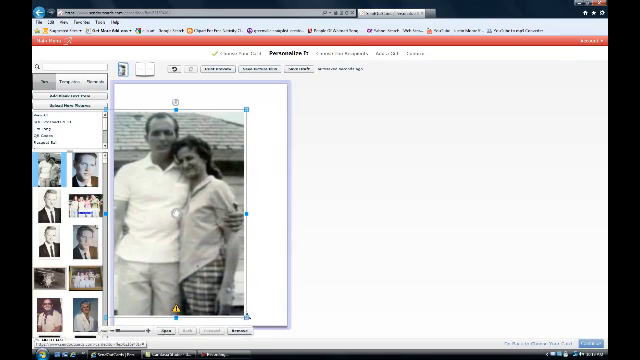
left_click_drag(245, 315, 301, 316)
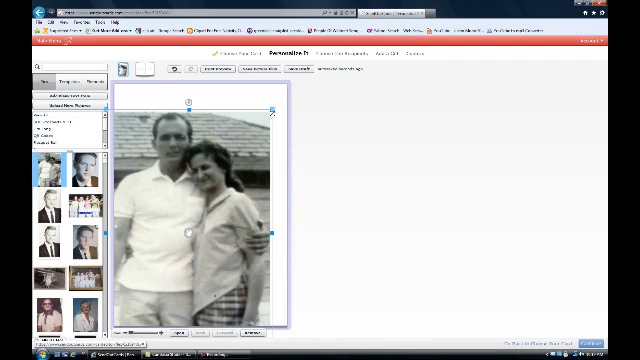
left_click_drag(272, 109, 308, 84)
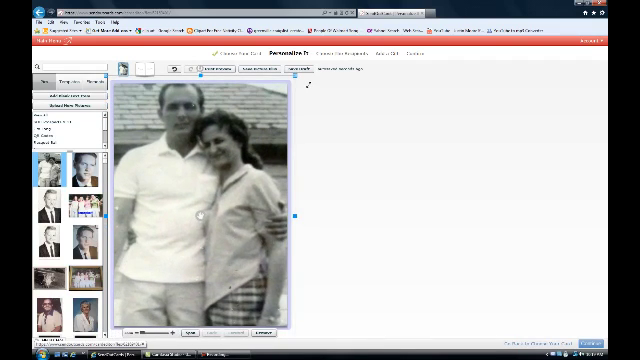
left_click(334, 254)
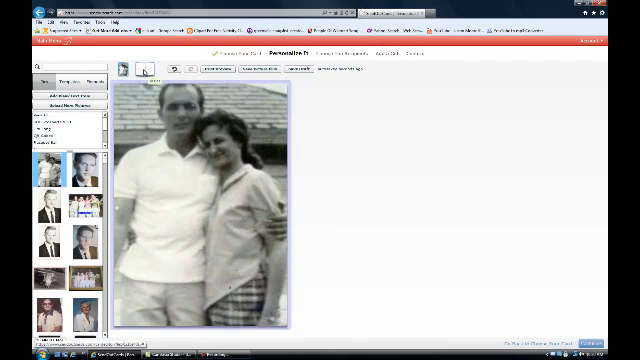
- Switch to the inside pages, delete the left message box, and drop in a portrait
left_click(141, 73)
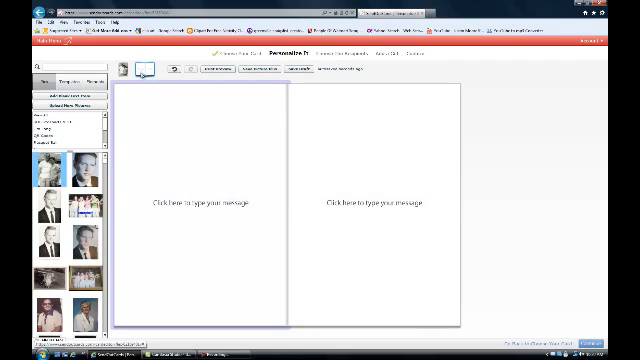
left_click(211, 267)
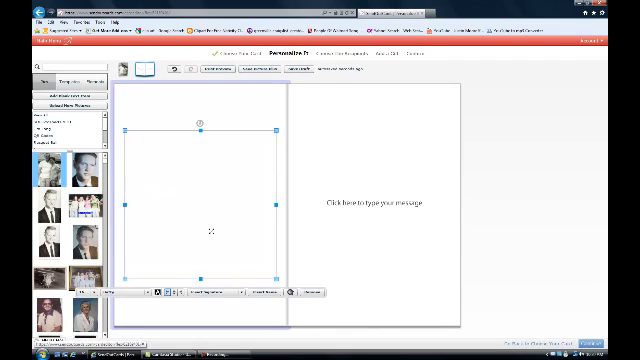
left_click(312, 292)
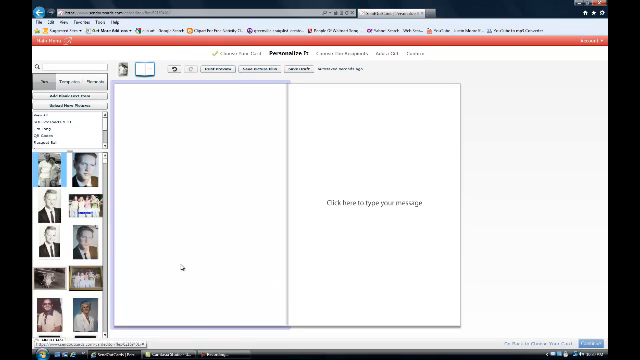
left_click_drag(85, 168, 155, 150)
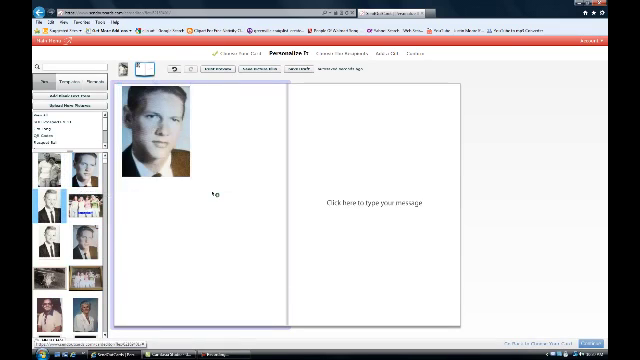
- Add a second portrait and the Remember! photo, then enlarge the first portrait into the corner
left_click_drag(50, 205, 247, 132)
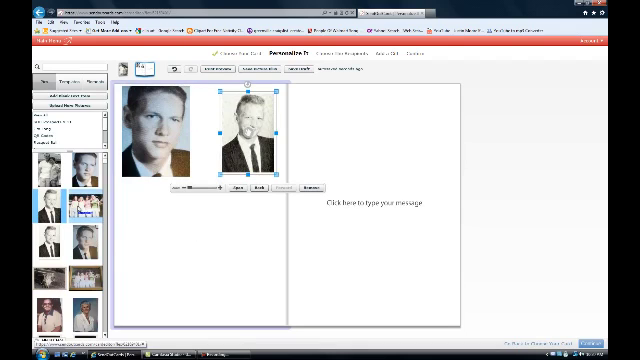
left_click_drag(85, 205, 210, 262)
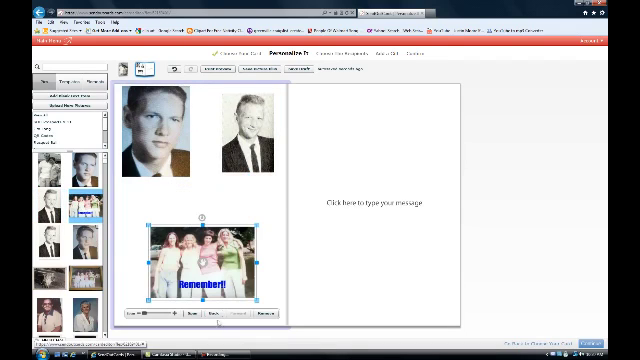
left_click(166, 160)
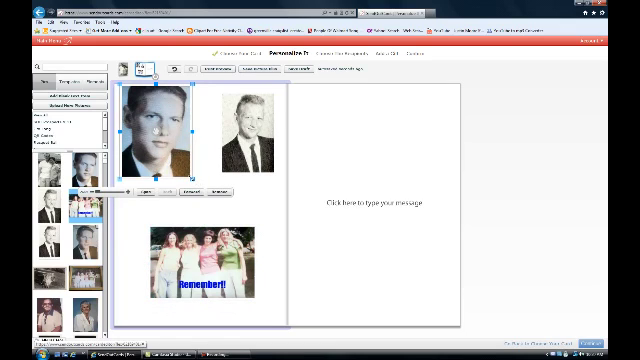
left_click_drag(192, 178, 206, 200)
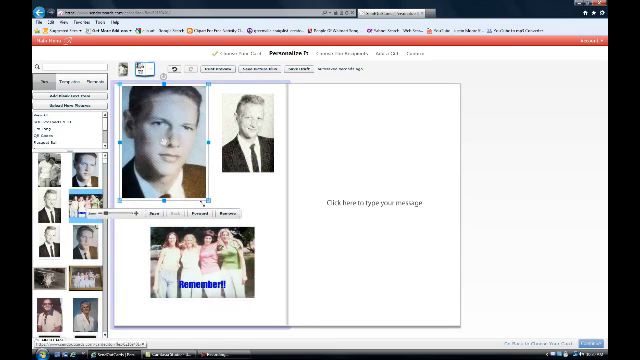
left_click_drag(164, 142, 178, 176)
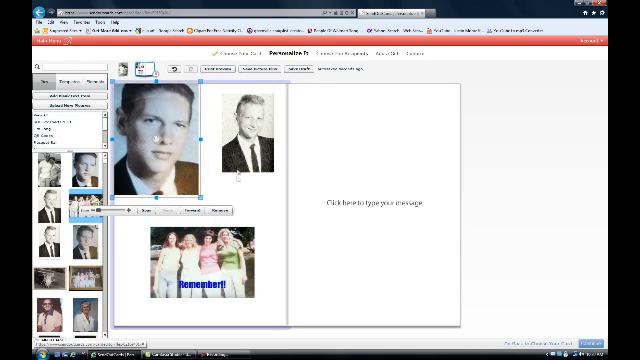
- Resize and position the second portrait to match the first across the top row
left_click(226, 172)
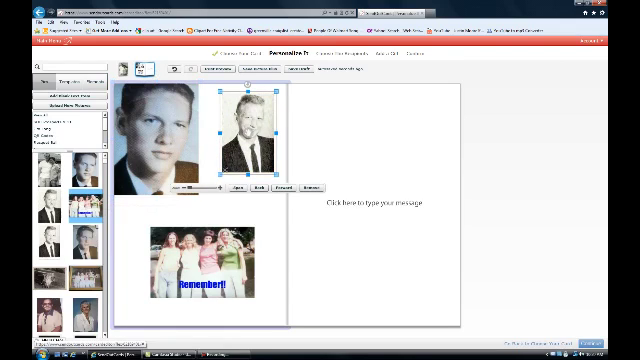
left_click_drag(219, 175, 206, 196)
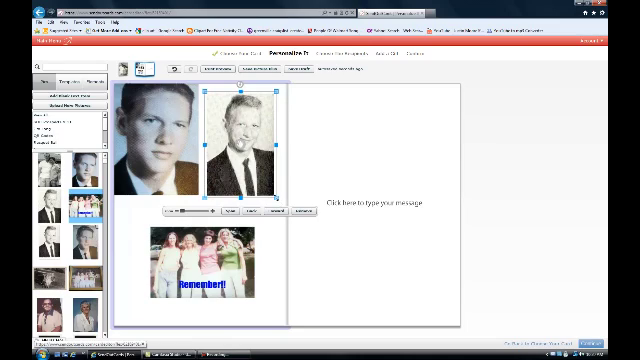
left_click_drag(276, 197, 280, 200)
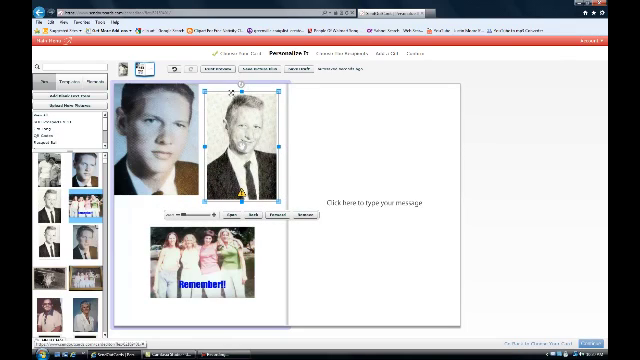
left_click_drag(228, 90, 229, 86)
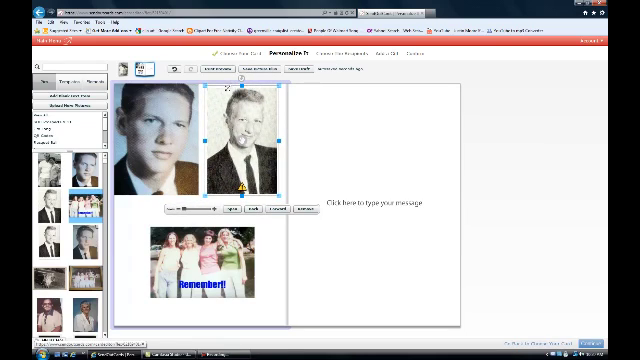
left_click_drag(240, 78, 239, 78)
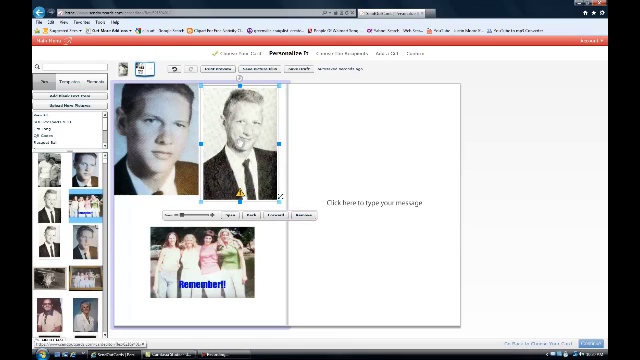
left_click_drag(280, 201, 289, 208)
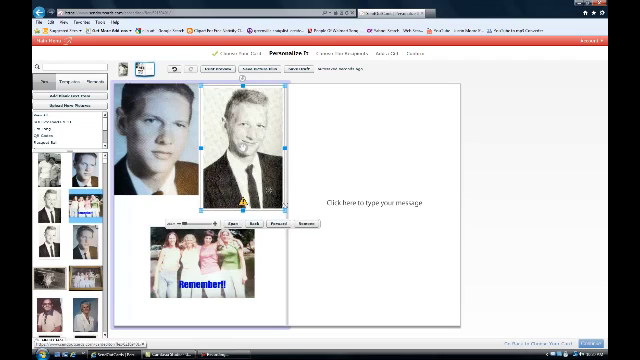
left_click_drag(253, 159, 253, 150)
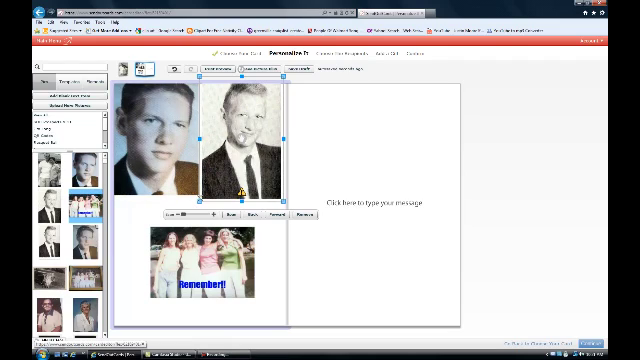
left_click_drag(200, 200, 197, 205)
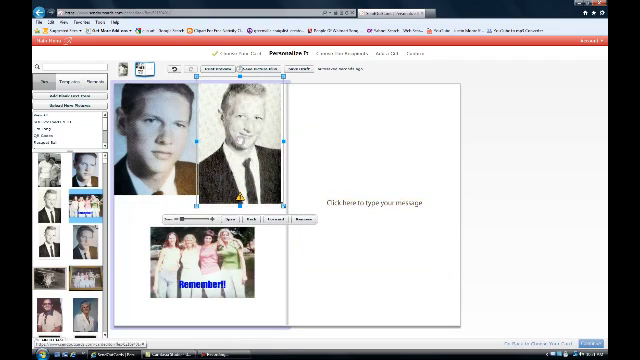
left_click_drag(283, 204, 291, 213)
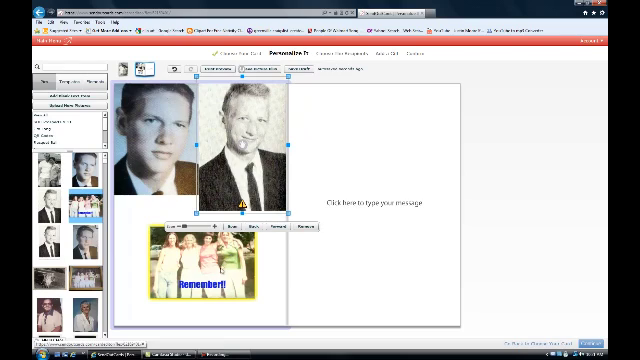
left_click(245, 293)
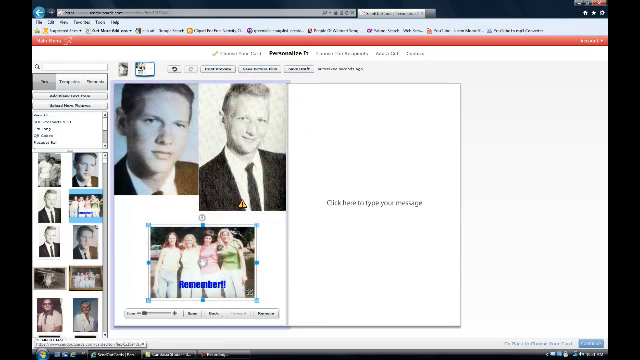
- Stretch and position the Remember! group photo across the lower half beneath the portraits
left_click_drag(258, 300, 280, 315)
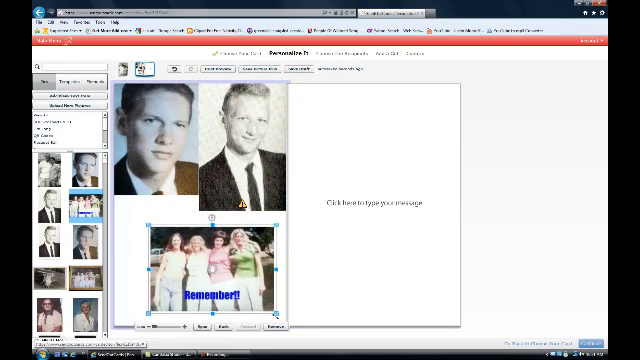
left_click_drag(148, 313, 130, 313)
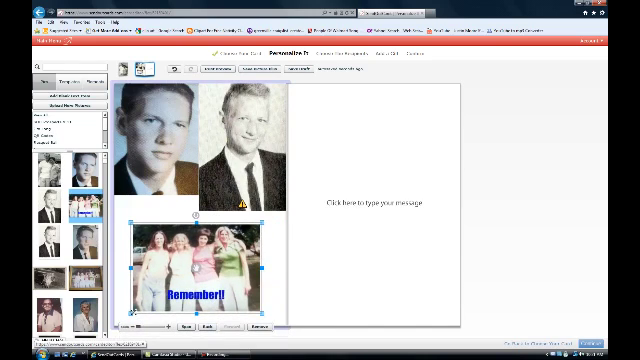
left_click_drag(130, 313, 107, 328)
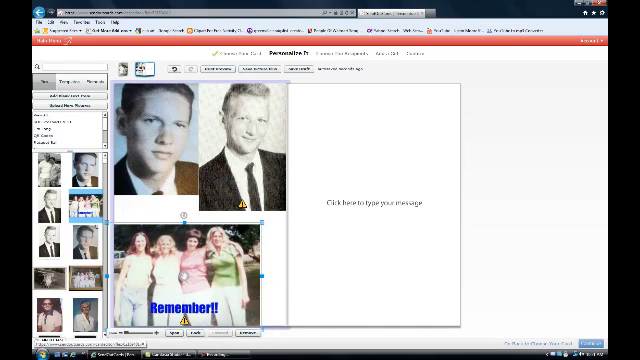
left_click_drag(263, 221, 296, 188)
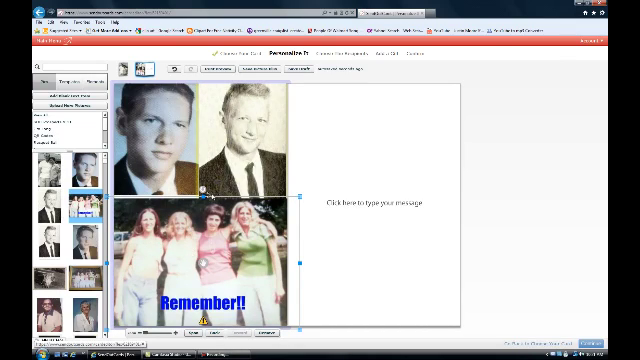
left_click_drag(216, 197, 216, 192)
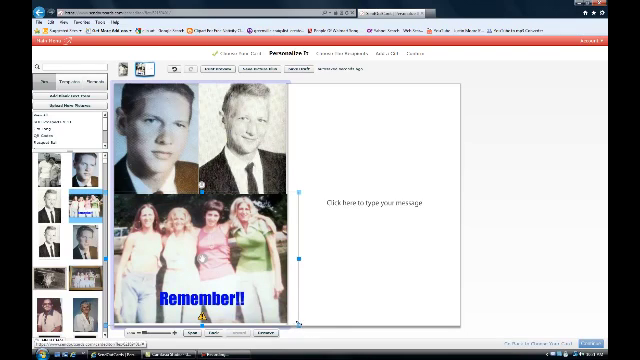
left_click_drag(297, 324, 302, 328)
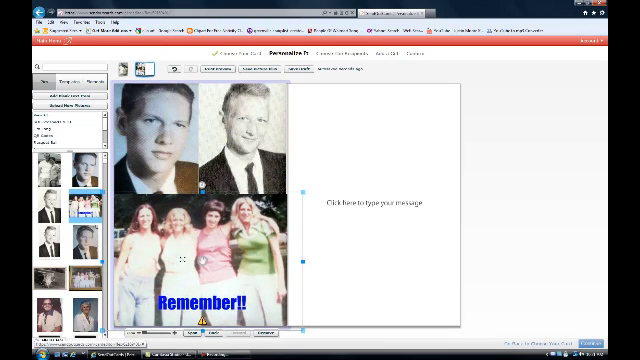
left_click_drag(182, 260, 185, 260)
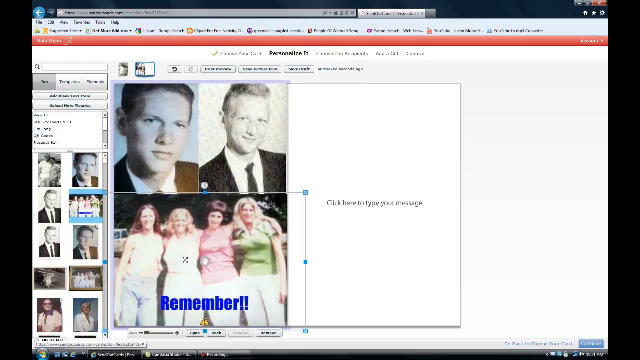
- Enter 'Now you tell me what you want to go in here!!!' on the right page, fixing a typo
left_click(370, 263)
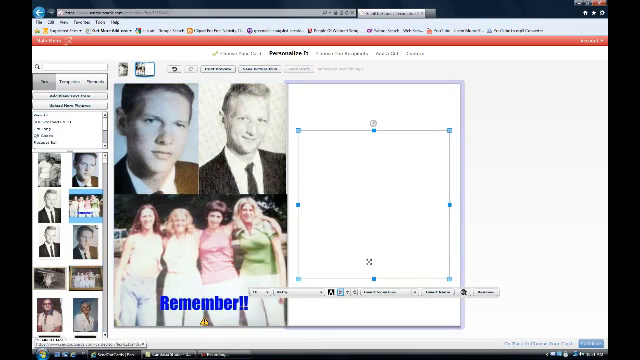
left_click(357, 319)
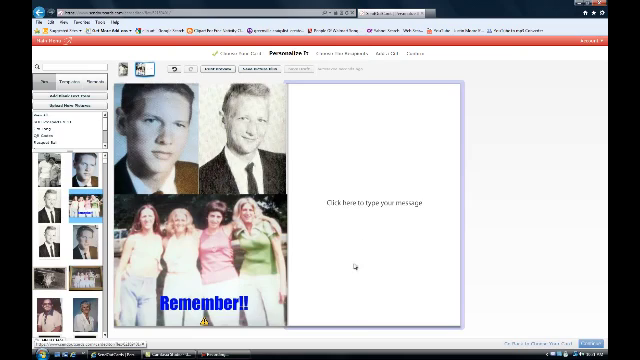
left_click(369, 212)
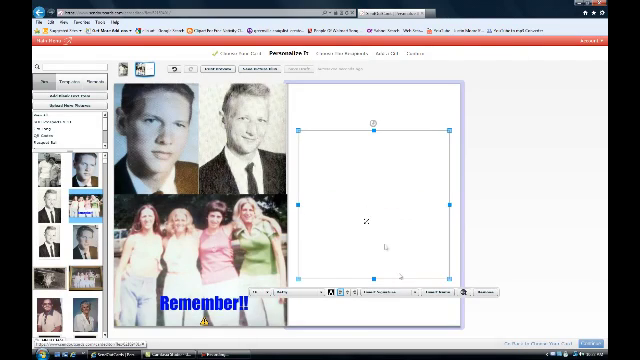
type("A")
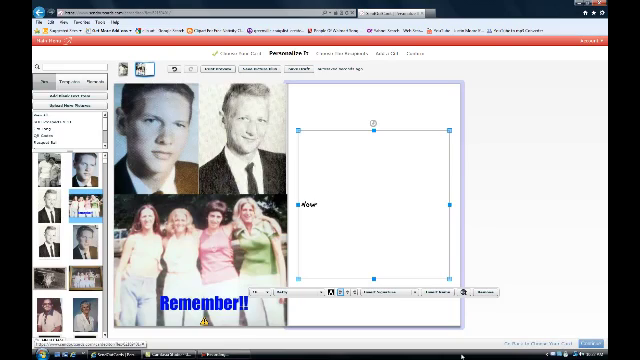
type("ll me what you w")
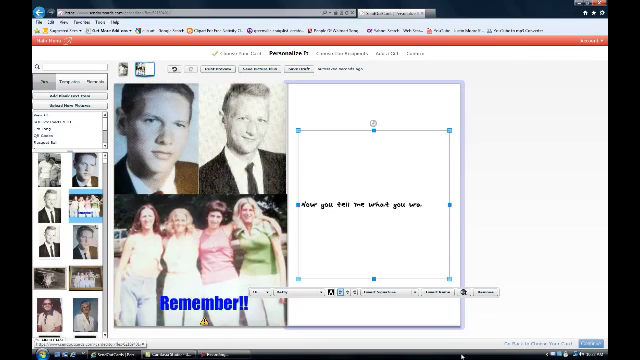
key("BackSpace")
type("sa")
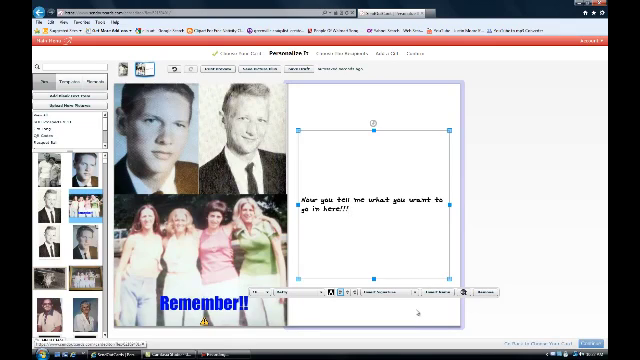
left_click(418, 313)
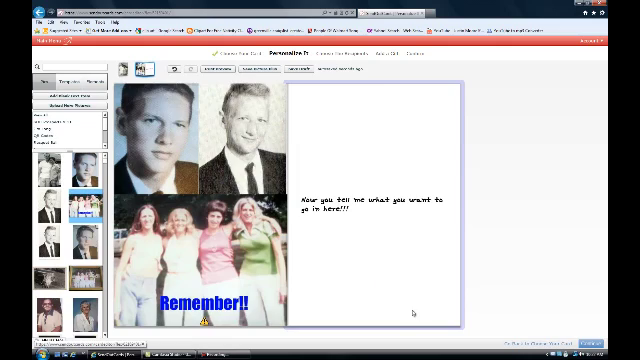
- Browse the Elements frames and place the red holly border on the right page
left_click(68, 82)
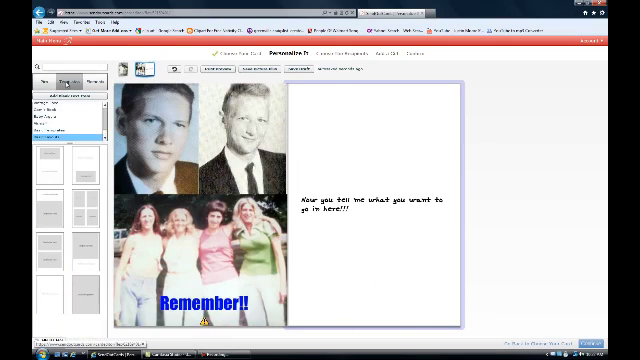
left_click(93, 84)
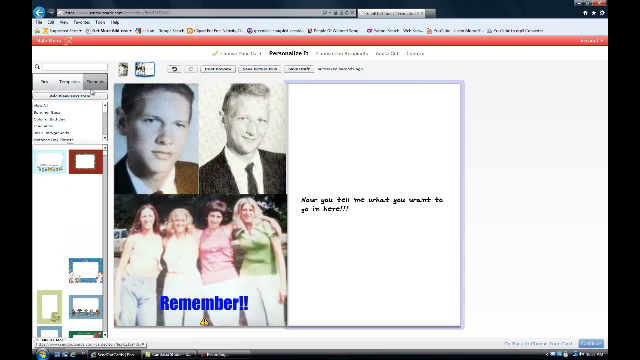
left_click_drag(85, 160, 393, 200)
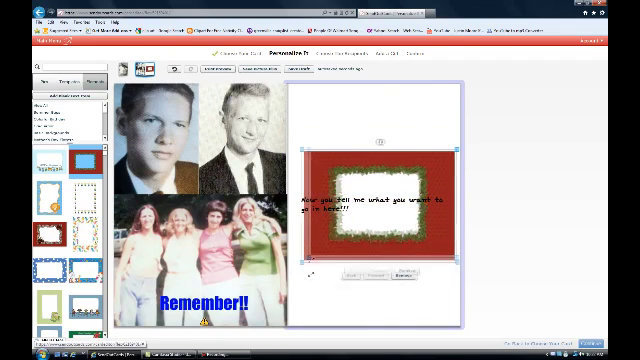
- Stretch the holly border over the right page, then remove it
left_click_drag(314, 254, 309, 305)
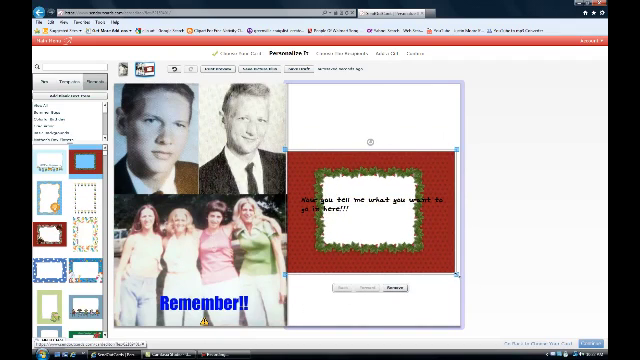
left_click_drag(457, 273, 526, 325)
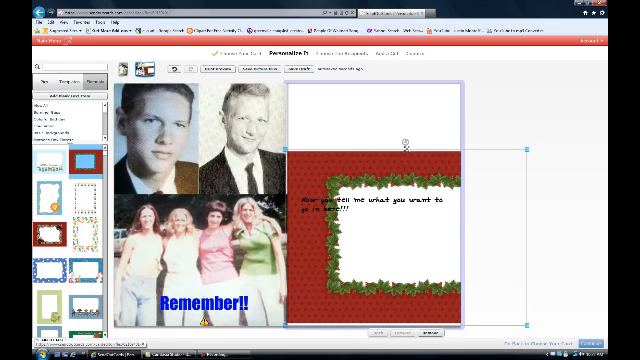
left_click_drag(405, 146, 401, 110)
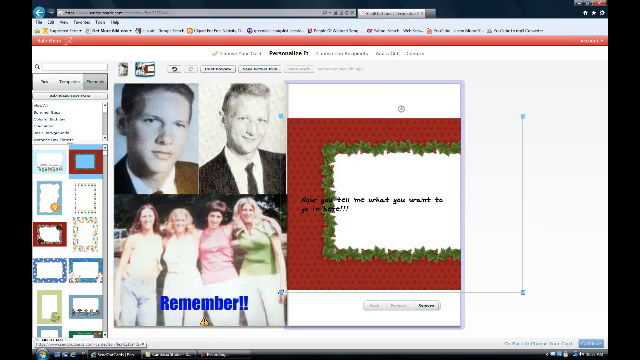
left_click_drag(280, 293, 218, 336)
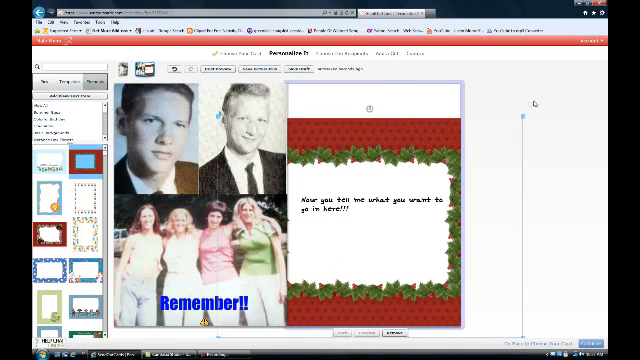
left_click_drag(492, 117, 527, 113)
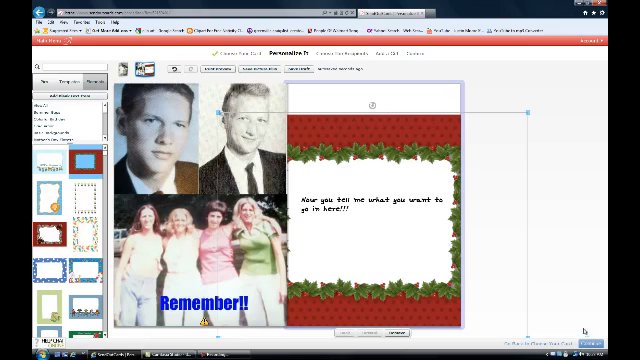
left_click(395, 333)
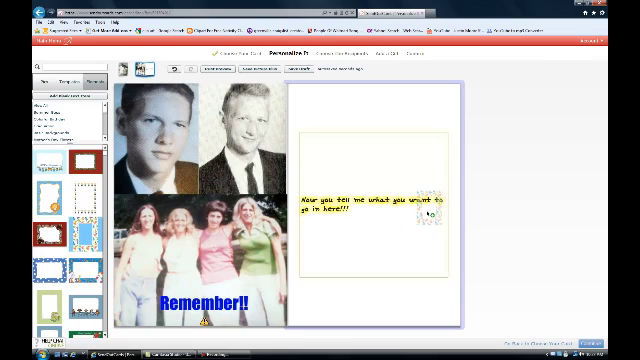
- Place the cat-pattern frame over the message, stretch it across the page, then remove it
left_click(430, 213)
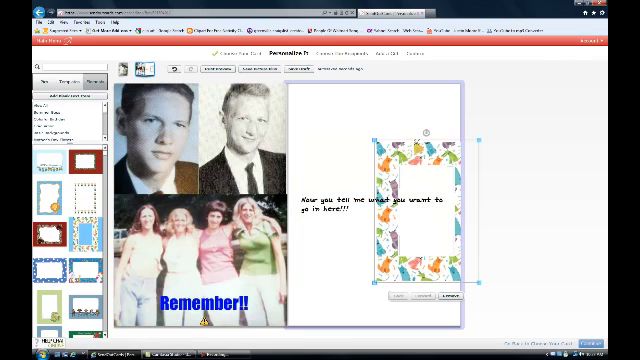
left_click_drag(430, 213, 377, 213)
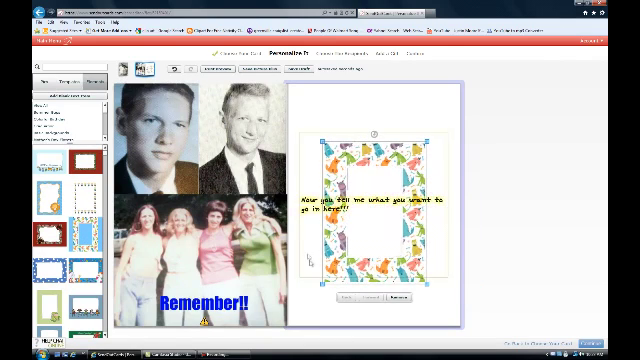
left_click_drag(321, 284, 285, 330)
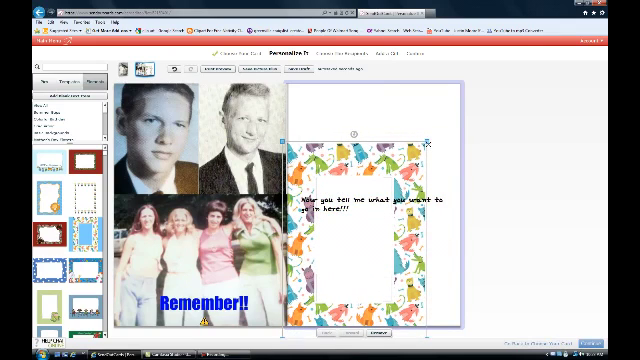
left_click_drag(427, 141, 455, 66)
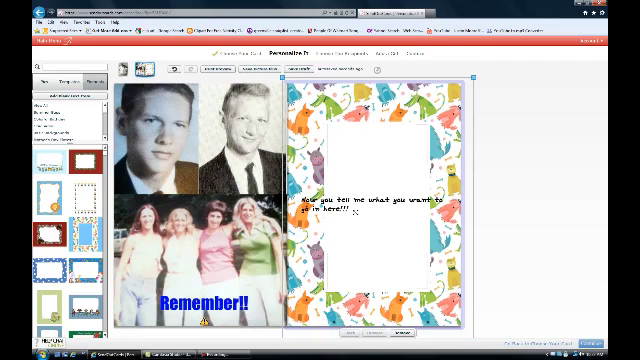
left_click(402, 333)
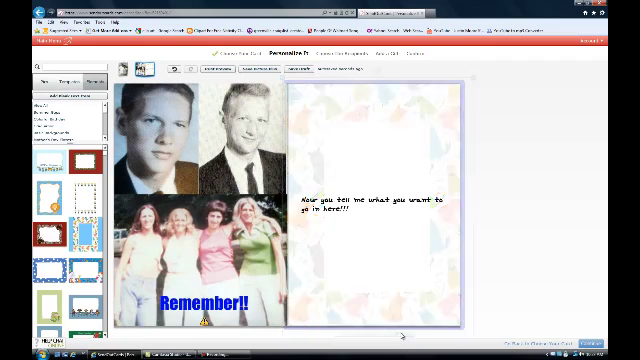
- Change the whole message to a Times-style serif font
left_click(352, 210)
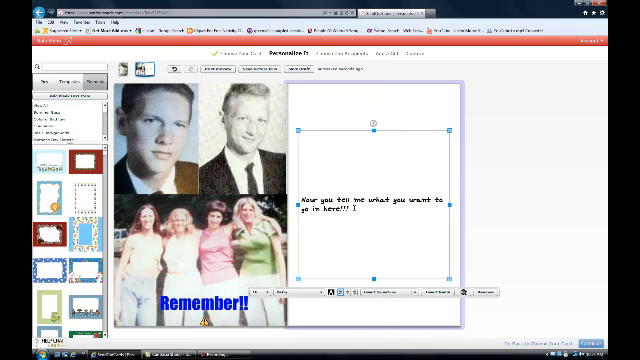
left_click_drag(354, 209, 300, 200)
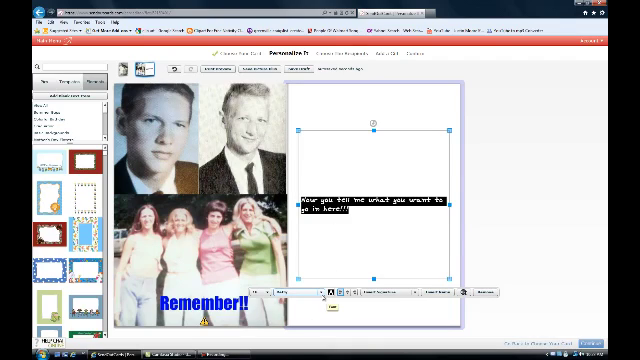
left_click(321, 292)
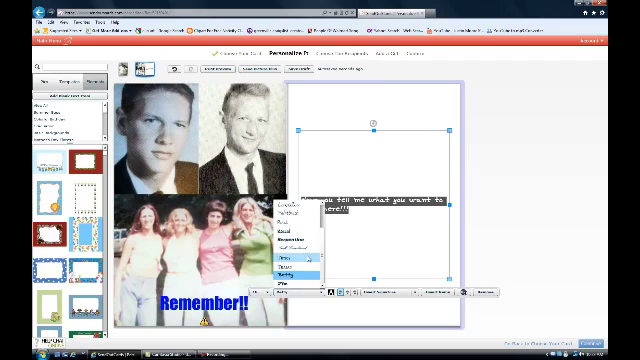
left_click(308, 258)
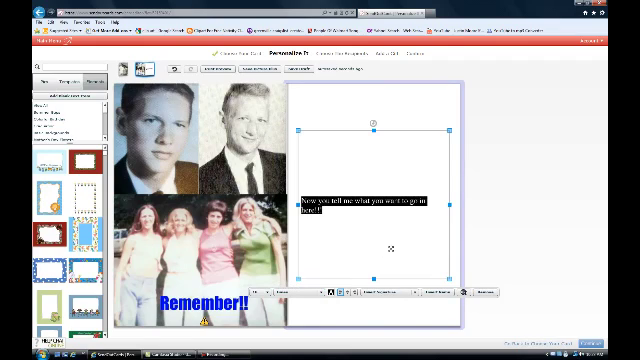
left_click(377, 213)
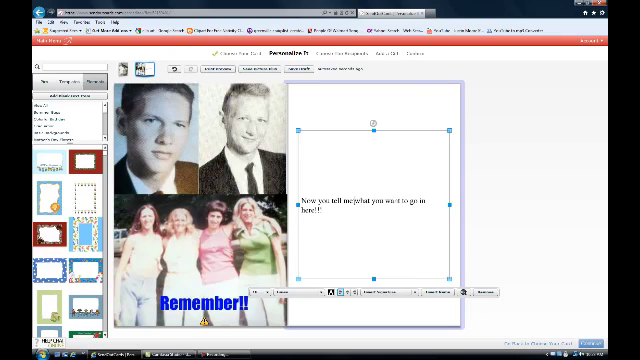
- Break the message after 'Now you tell me' and 'what you want', centring all three lines
left_click(354, 201)
key("Return")
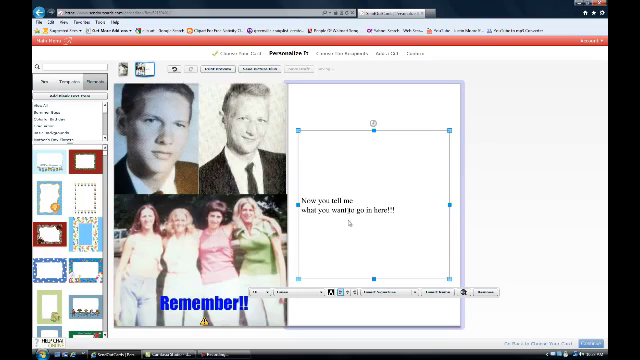
key("Return")
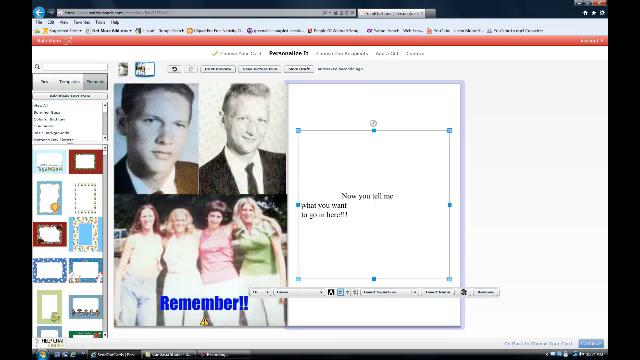
left_click(303, 205)
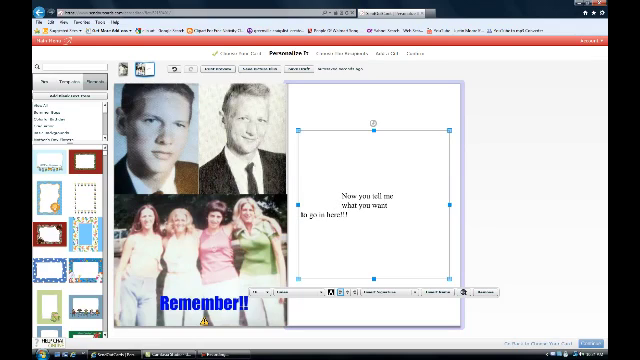
left_click(301, 214)
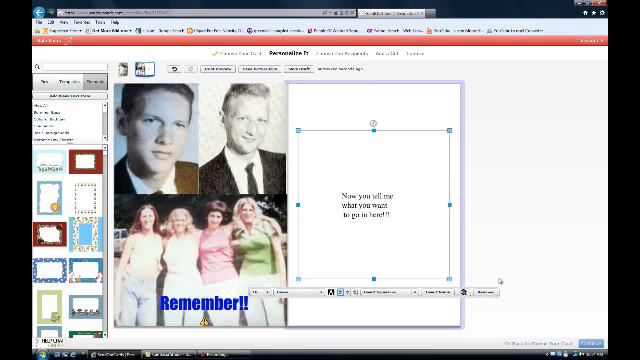
left_click(501, 277)
left_click(141, 285)
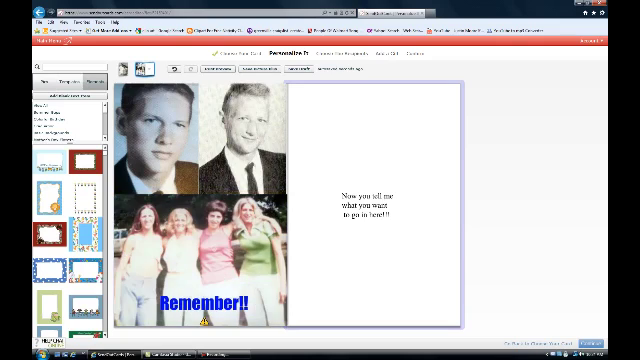
- Drop the cat-pattern border on the right page, stretch it to cover the page, then remove it
left_click_drag(85, 195, 430, 205)
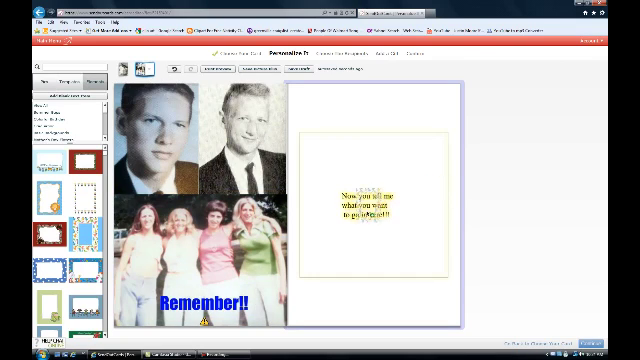
left_click_drag(430, 205, 362, 196)
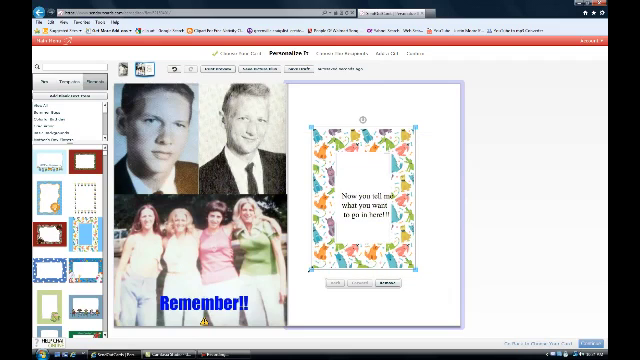
mouse_move(310, 270)
left_mouse_down()
mouse_move(293, 306)
mouse_move(287, 305)
left_mouse_up()
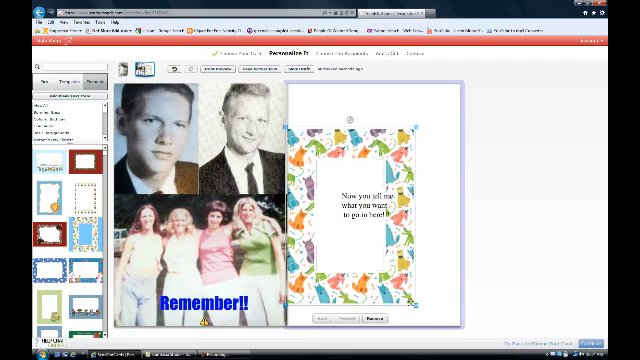
left_click_drag(411, 302, 446, 303)
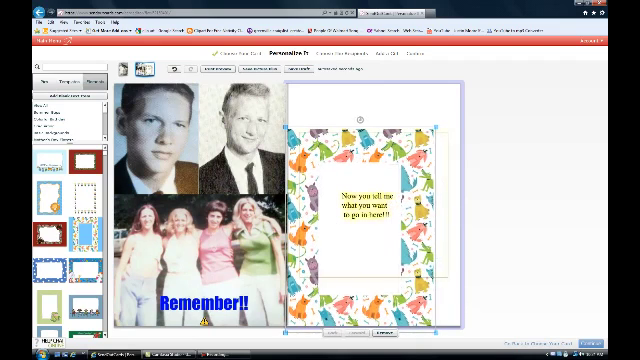
mouse_move(435, 128)
left_mouse_down()
mouse_move(465, 69)
mouse_move(464, 76)
left_mouse_up()
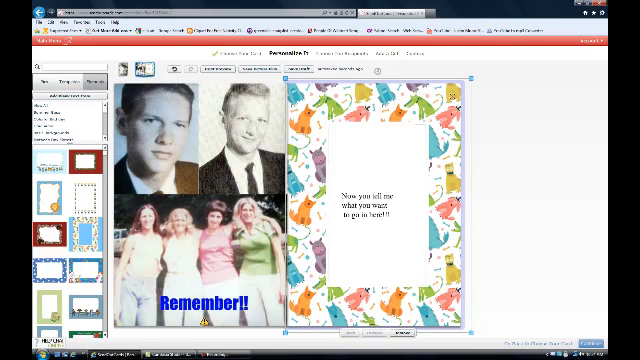
mouse_move(483, 75)
left_mouse_down()
mouse_move(502, 72)
mouse_move(463, 110)
left_mouse_up()
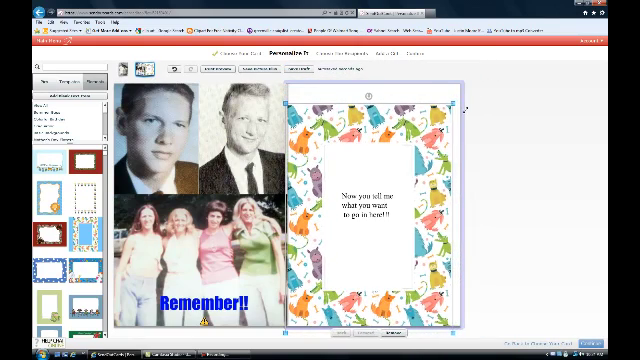
left_click_drag(463, 110, 465, 85)
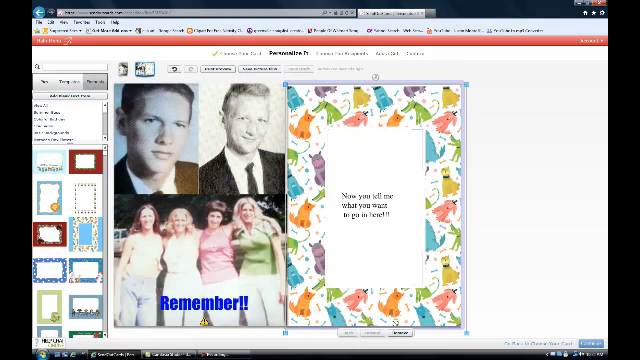
left_click(398, 333)
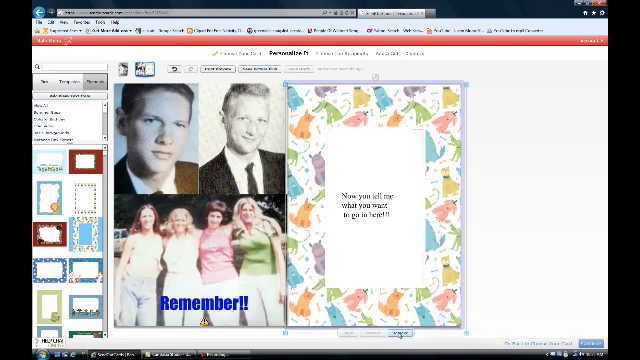
- Reselect, then deselect, the centered three-line message box, leaving the right page plain white
left_click(377, 229)
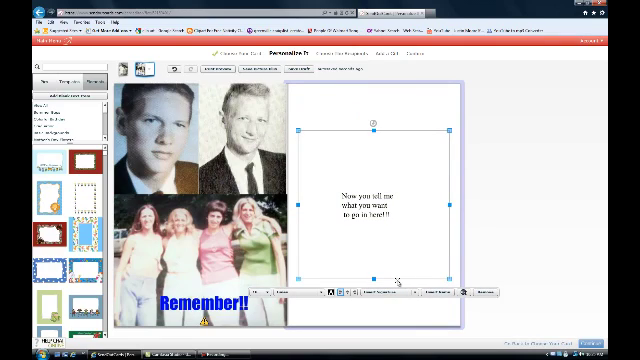
left_click(489, 294)
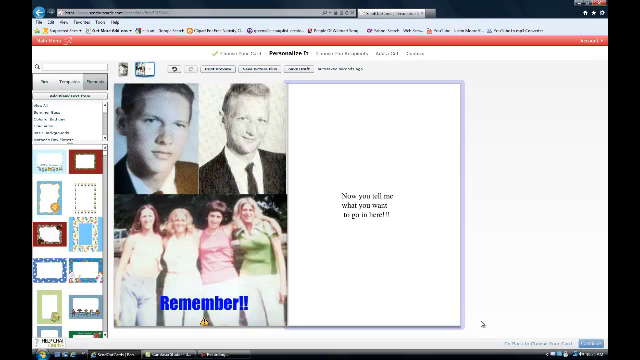